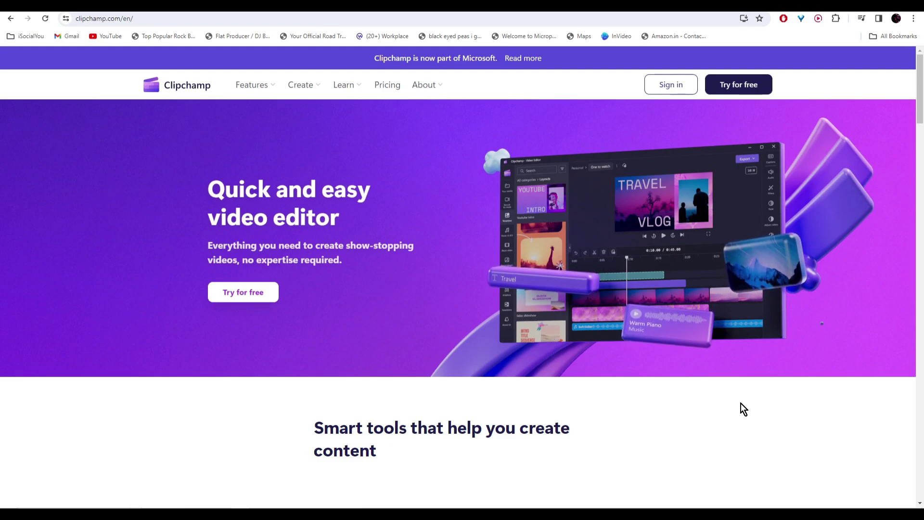
# Scroll through the Clipchamp landing page, then sign up for free with a Google account.
pyautogui.scroll(-4, 729, 407)
pyautogui.scroll(-3, 571, 370)
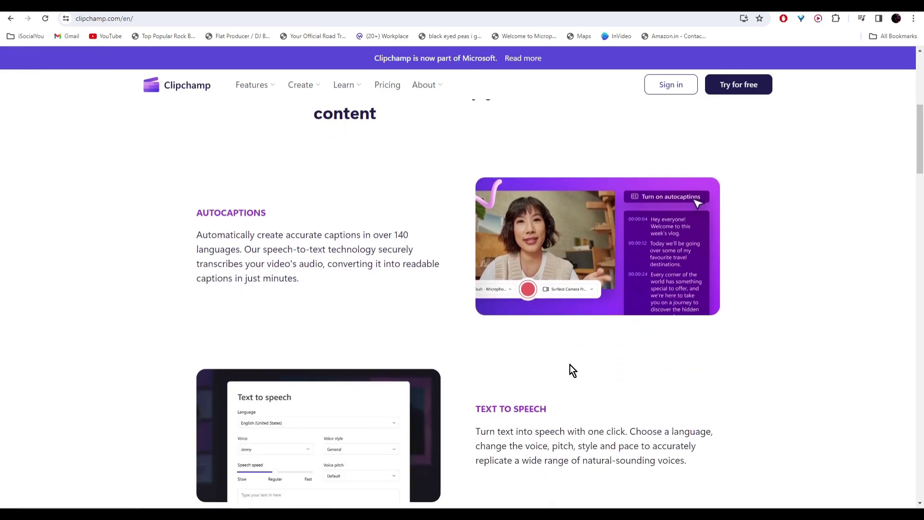
pyautogui.scroll(-10, 573, 370)
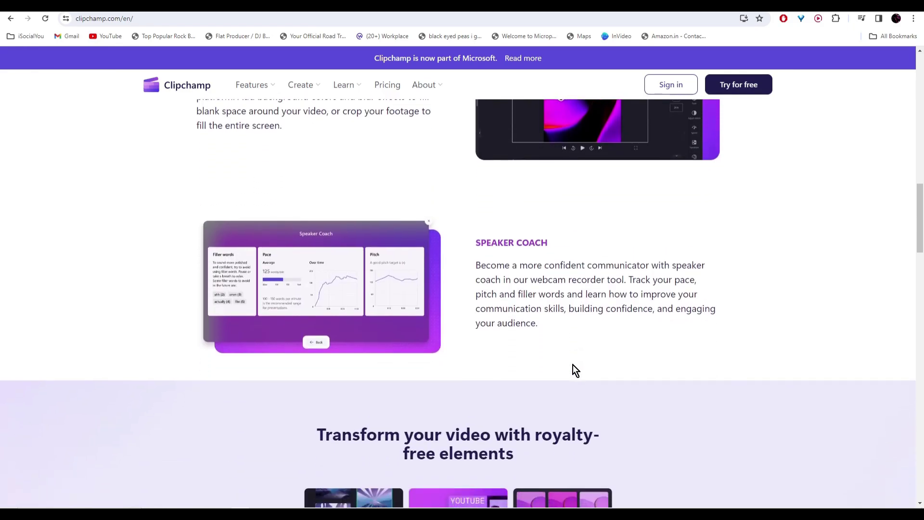
pyautogui.scroll(-7, 652, 345)
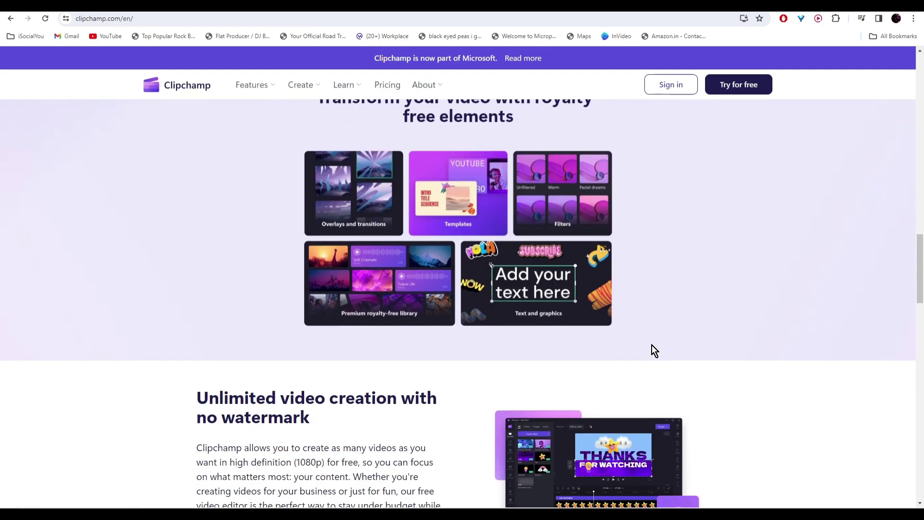
pyautogui.scroll(-4, 651, 345)
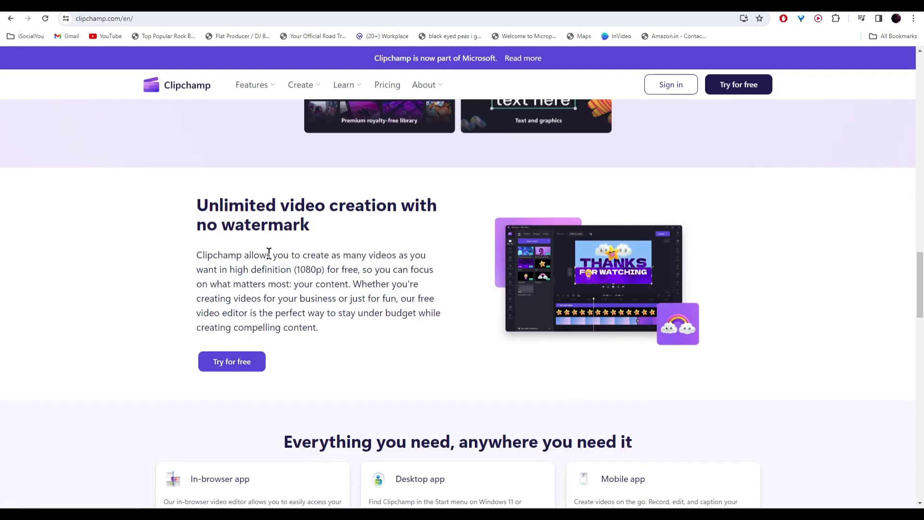
pyautogui.scroll(20, 450, 273)
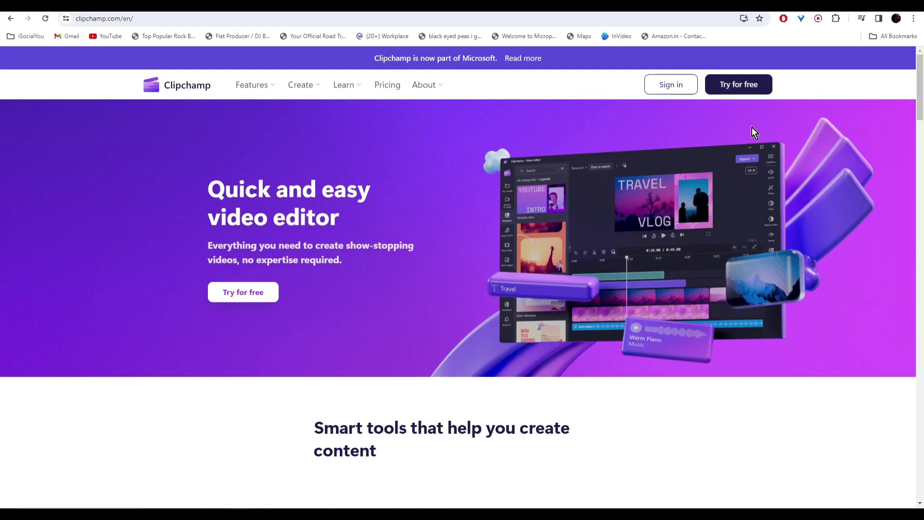
pyautogui.click(752, 87)
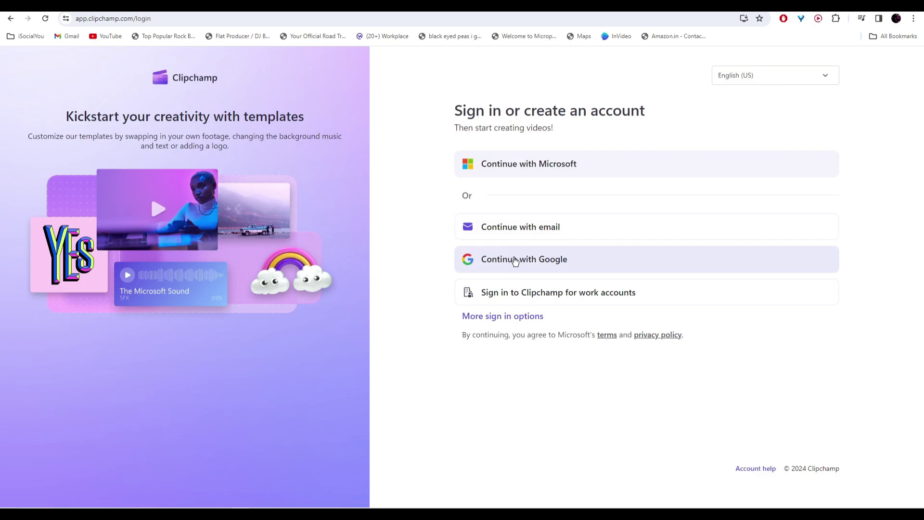
pyautogui.click(514, 258)
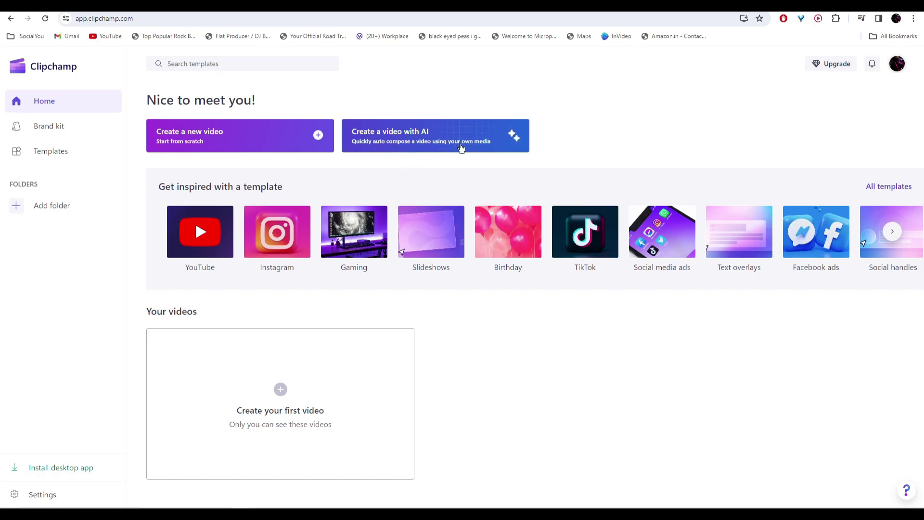
# Browse the Templates library, then start a new blank video from Home.
pyautogui.click(70, 155)
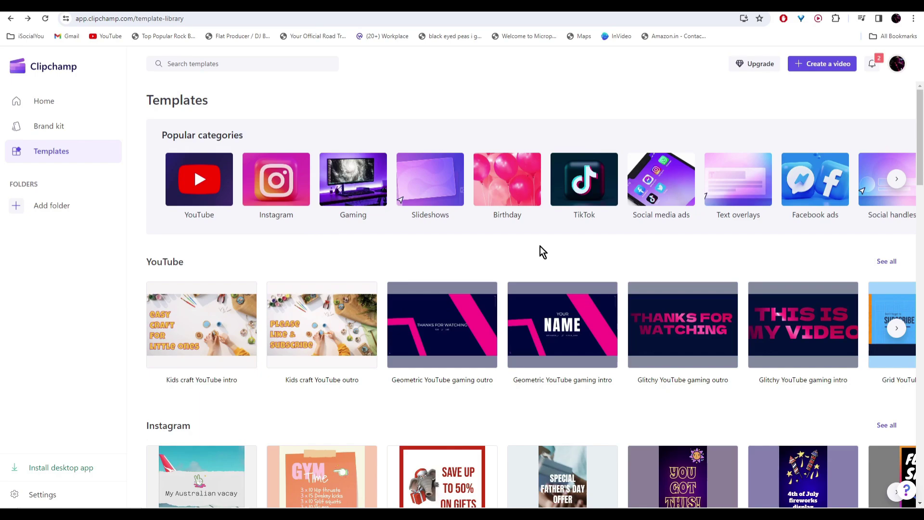
pyautogui.scroll(-10, 580, 276)
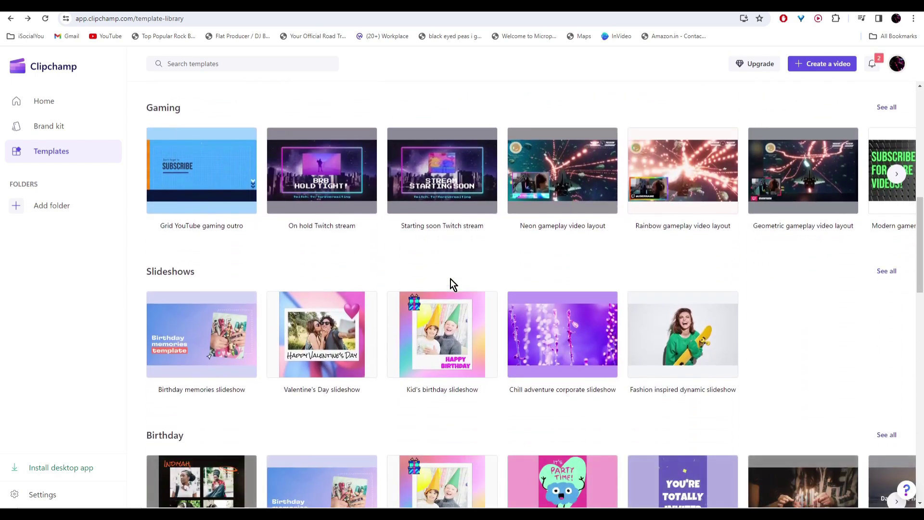
pyautogui.scroll(10, 449, 279)
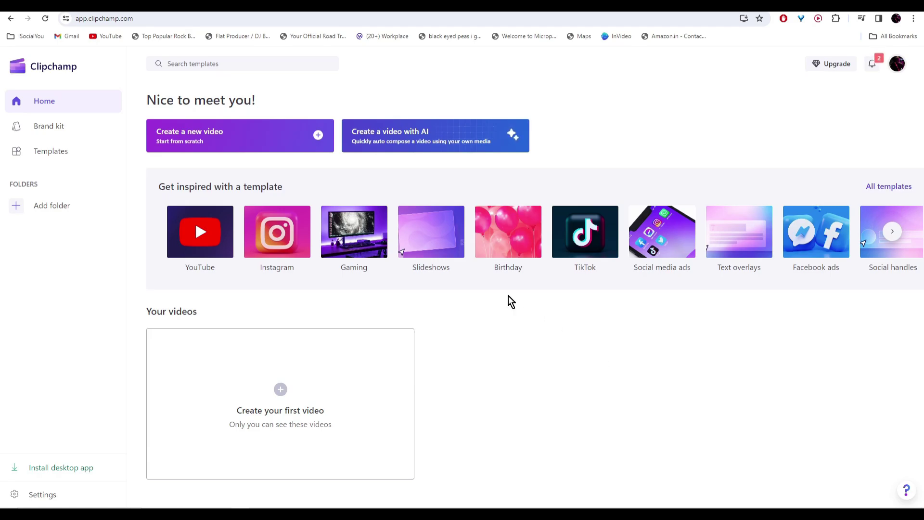
pyautogui.click(283, 146)
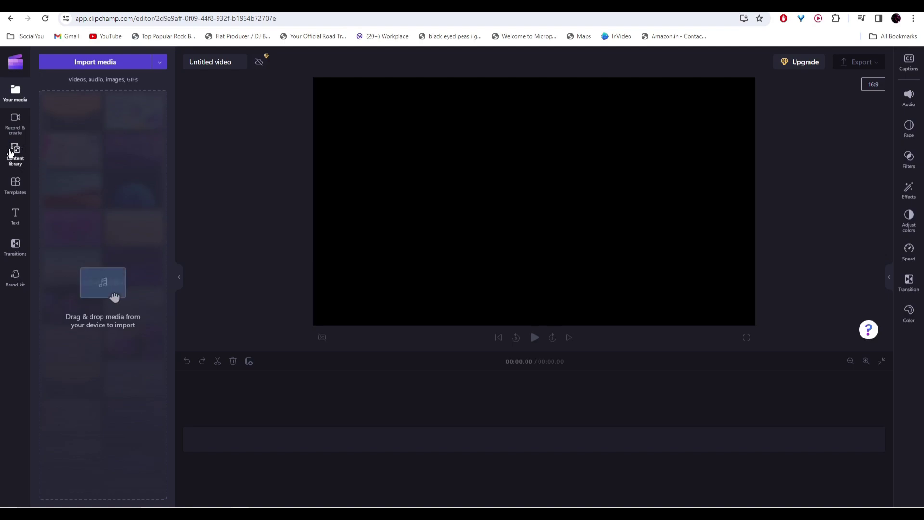
# Show the Record & create options in the editor sidebar.
pyautogui.click(17, 128)
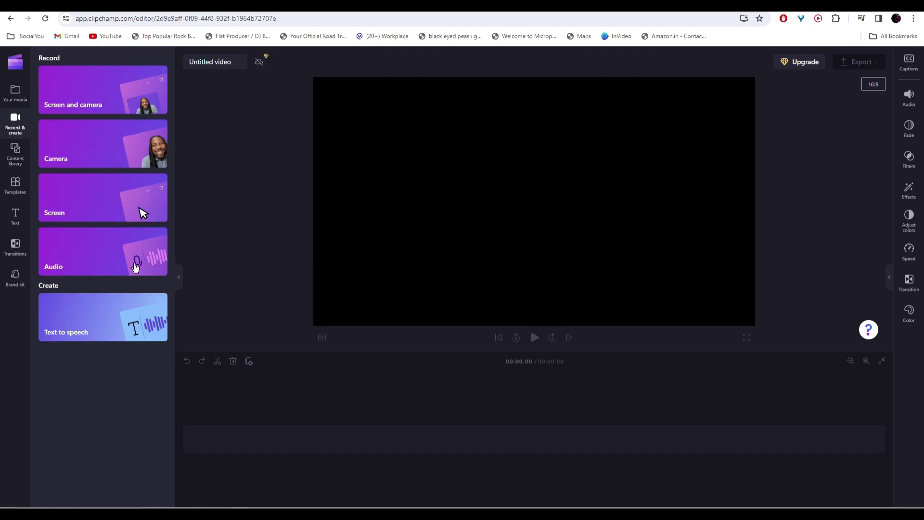
# Add a text-to-speech clip and keep its language as English (United States).
pyautogui.click(114, 333)
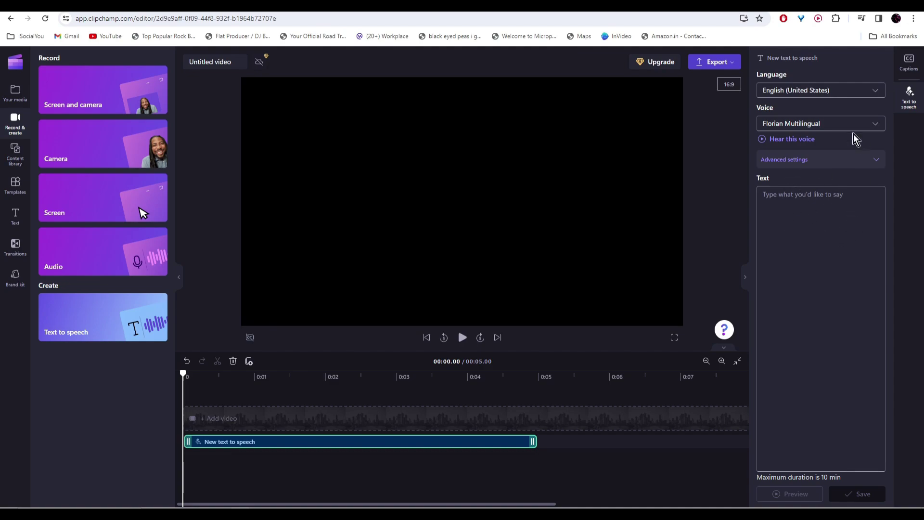
pyautogui.click(876, 91)
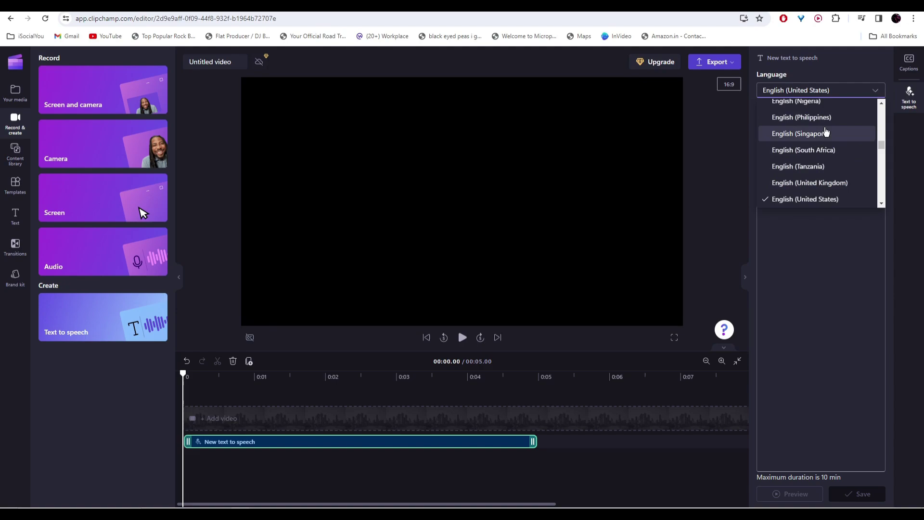
pyautogui.scroll(-3, 823, 154)
pyautogui.scroll(-5, 823, 157)
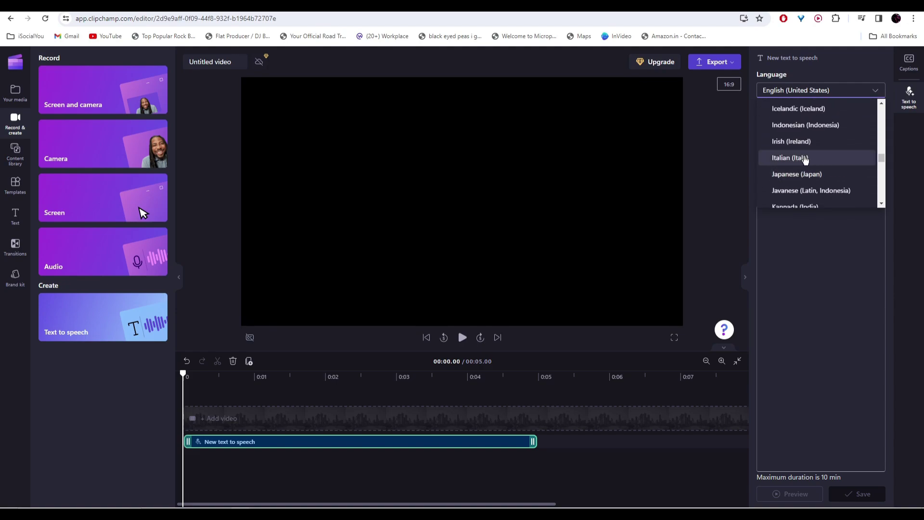
pyautogui.scroll(3, 813, 161)
pyautogui.scroll(-3, 835, 180)
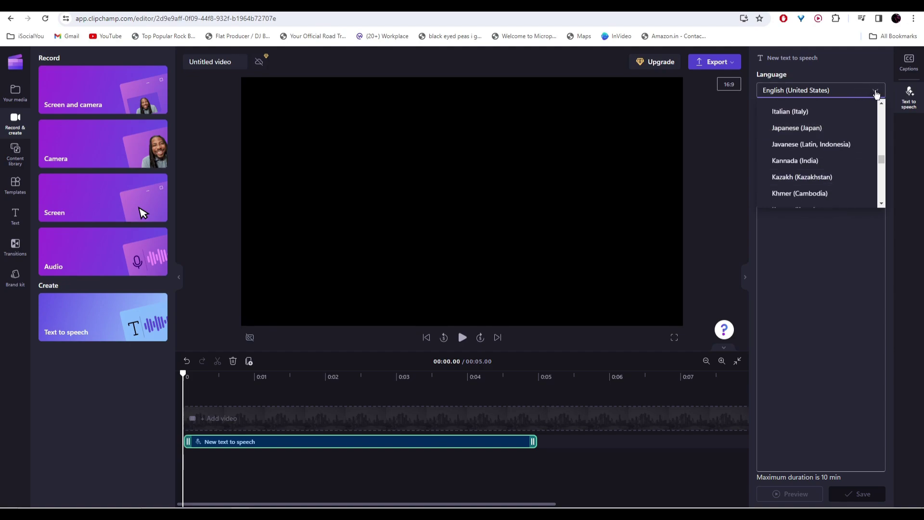
pyautogui.click(877, 93)
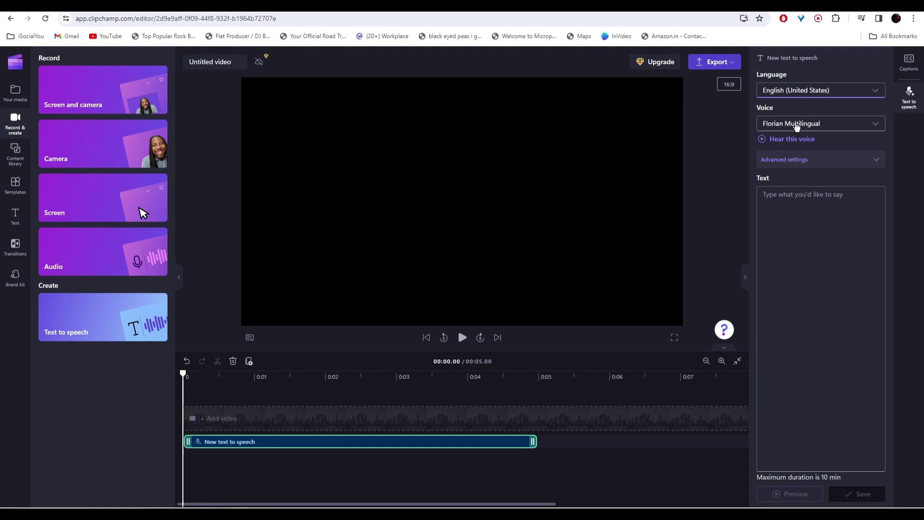
# Choose and sample the Emma voice, then step down to the next voice in the list.
pyautogui.click(875, 125)
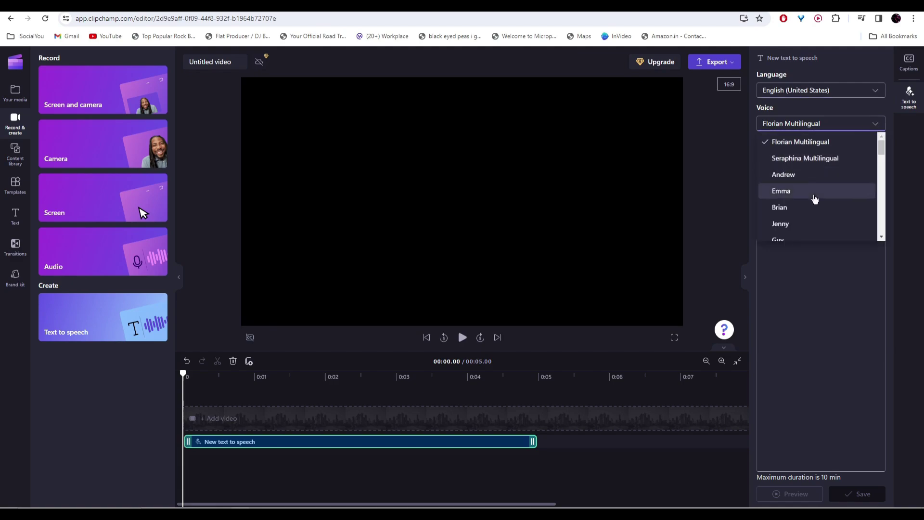
pyautogui.scroll(-3, 821, 182)
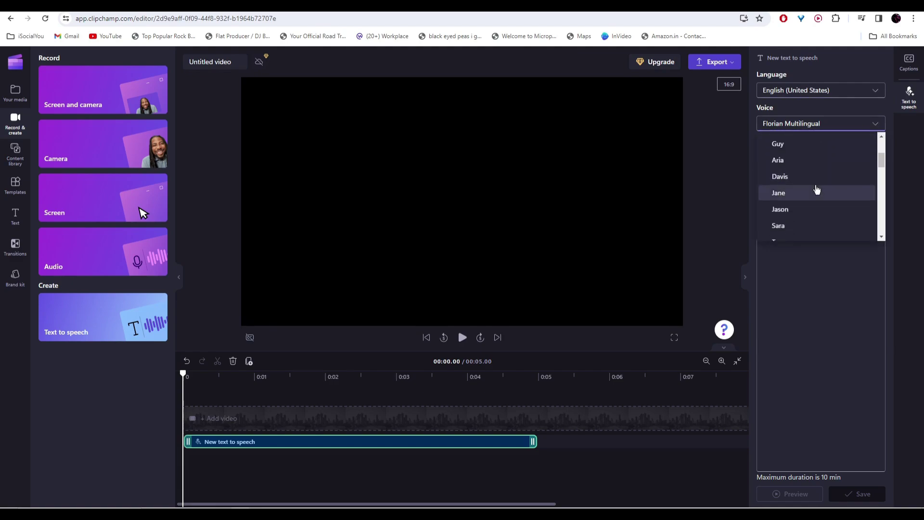
pyautogui.scroll(3, 814, 190)
pyautogui.click(802, 191)
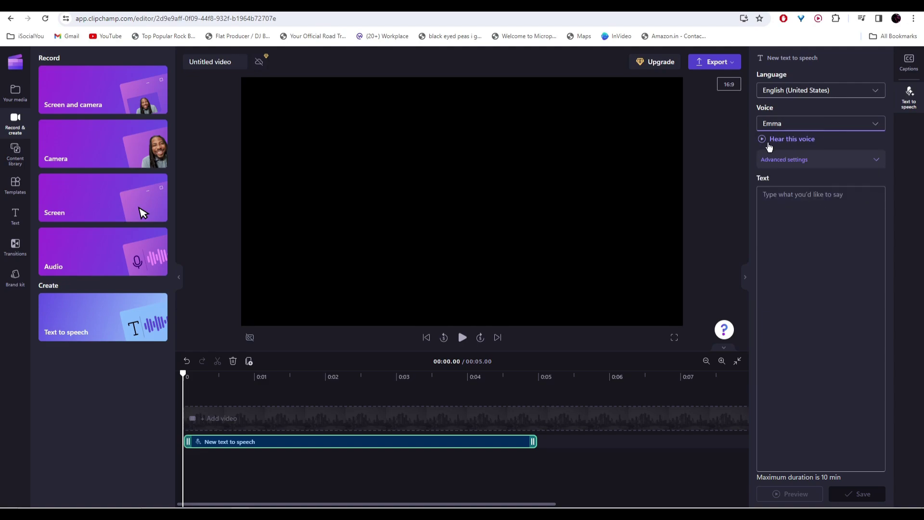
pyautogui.click(766, 141)
pyautogui.press('Down')
pyautogui.press('Down')
# In advanced settings, set emotion Friendly, vocal pitch Medium and pace just below 1x.
pyautogui.click(876, 161)
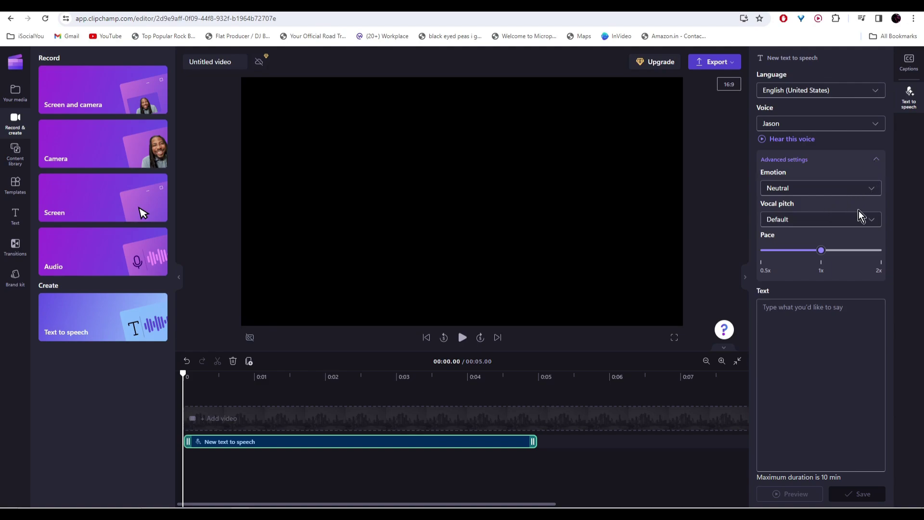
pyautogui.click(861, 189)
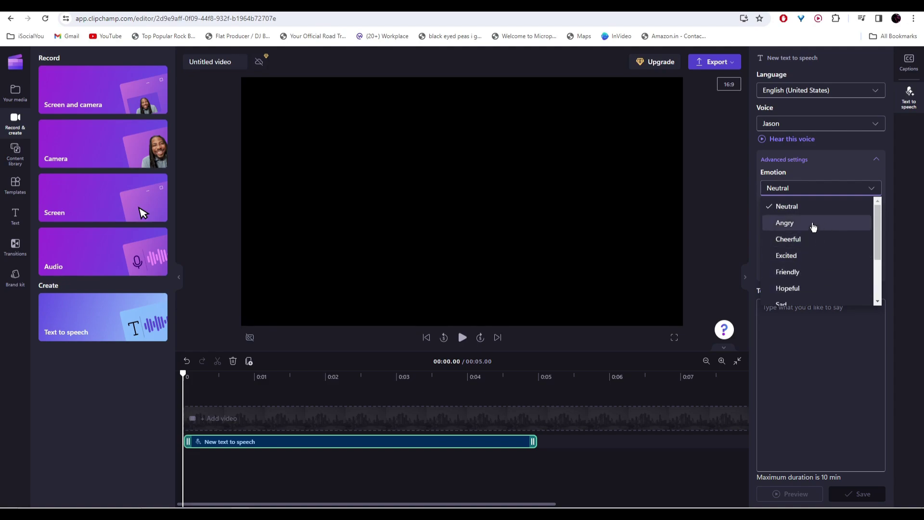
pyautogui.click(814, 273)
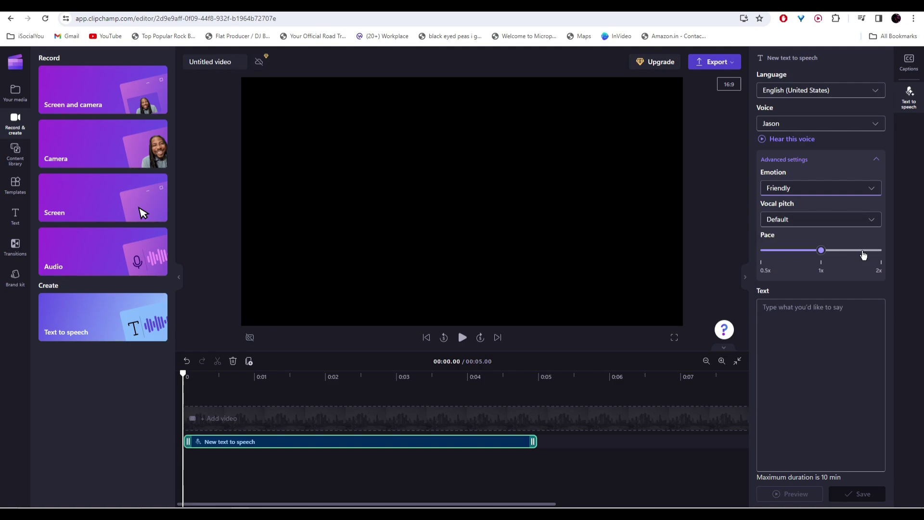
pyautogui.click(875, 222)
pyautogui.click(803, 287)
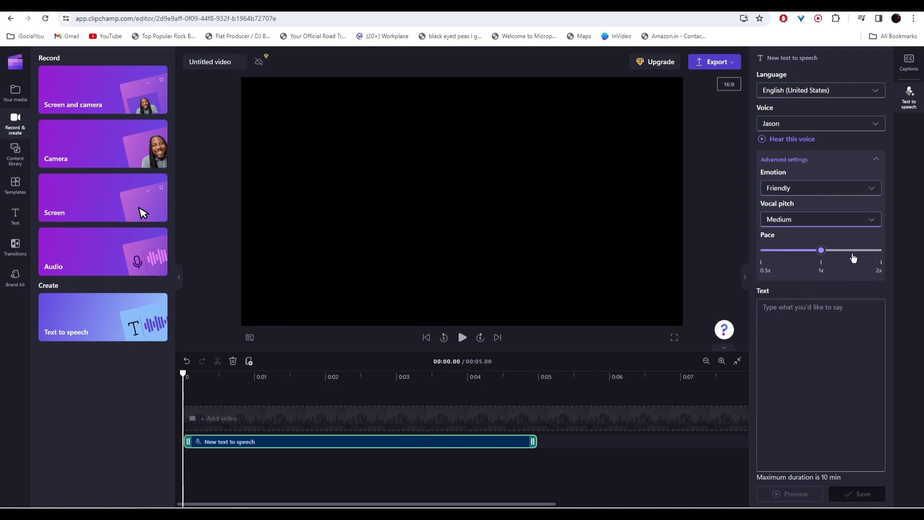
pyautogui.click(822, 260)
pyautogui.moveTo(821, 250); pyautogui.dragTo(816, 250)
pyautogui.click(803, 321)
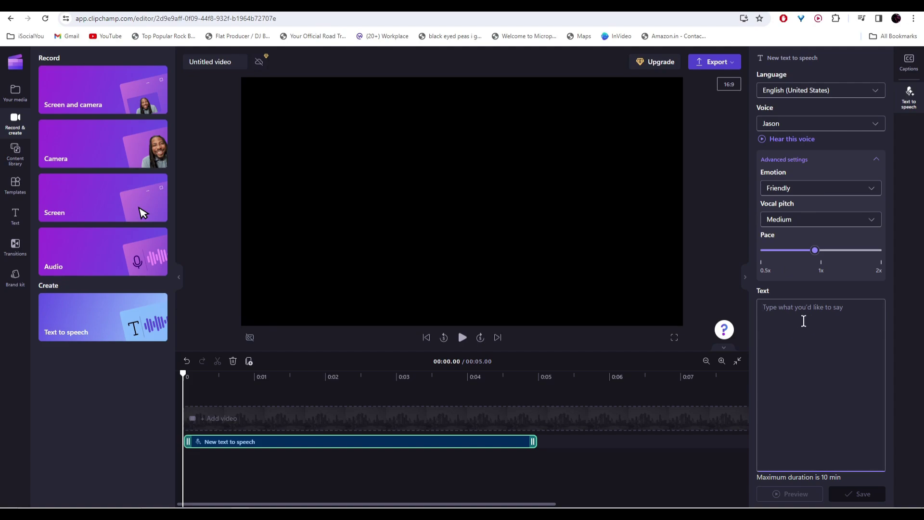
# Paste the Clipchamp intro script into the Text box and preview it.
pyautogui.write("Today, we're diving into the world of Clipchamp, an incredible AI tool that not only provides top-quality voice overs but also serves as a comprehensive AI-powered video editor. I'm about to show you the magic of this tool in action, so let's get started.")
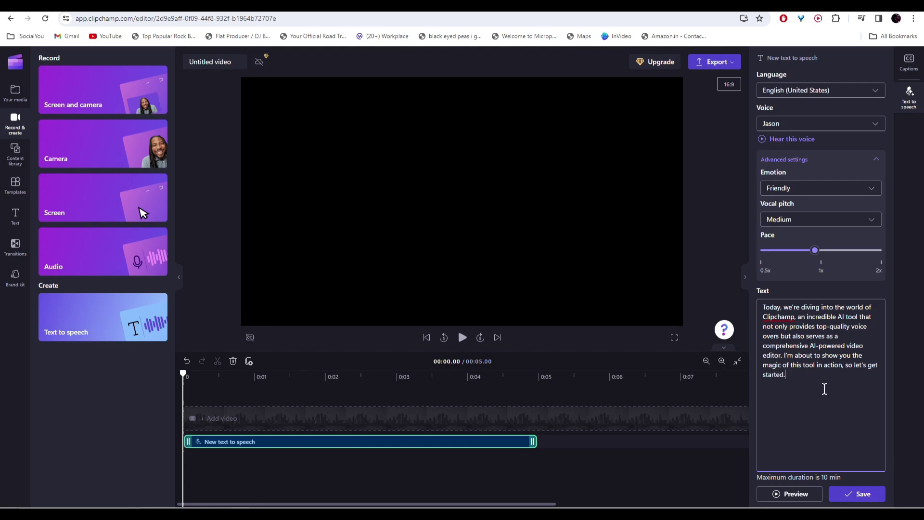
pyautogui.click(792, 498)
# Change the emotion to Cheerful and vocal pitch to Low, then preview the voiceover.
pyautogui.click(783, 497)
pyautogui.click(818, 188)
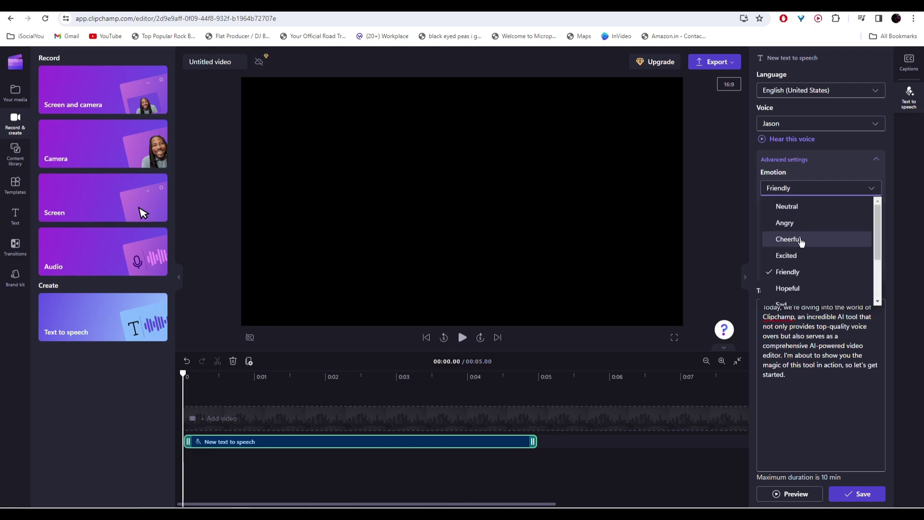
pyautogui.click(805, 240)
pyautogui.click(855, 222)
pyautogui.click(804, 270)
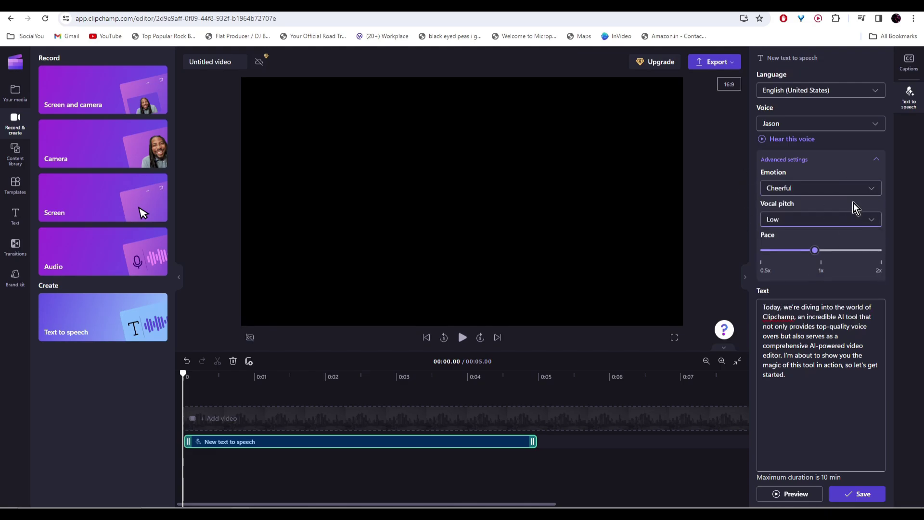
pyautogui.click(875, 126)
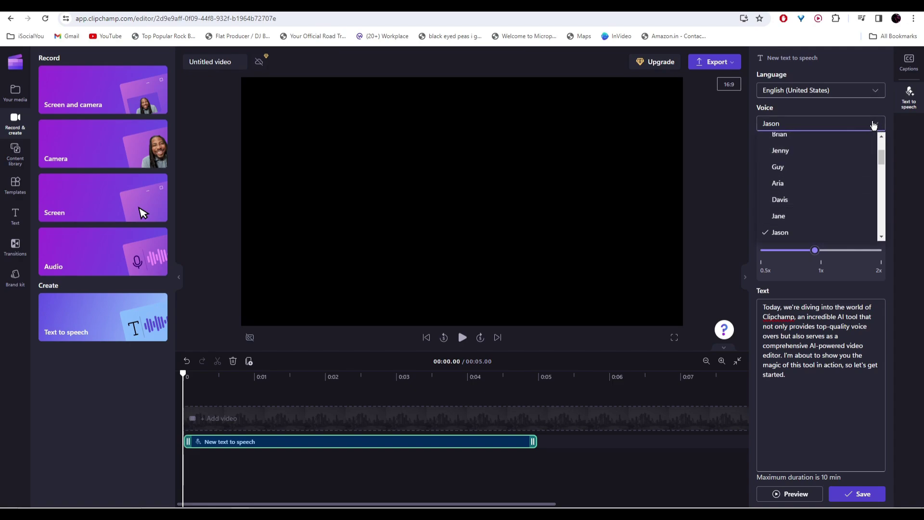
pyautogui.click(872, 126)
pyautogui.click(787, 494)
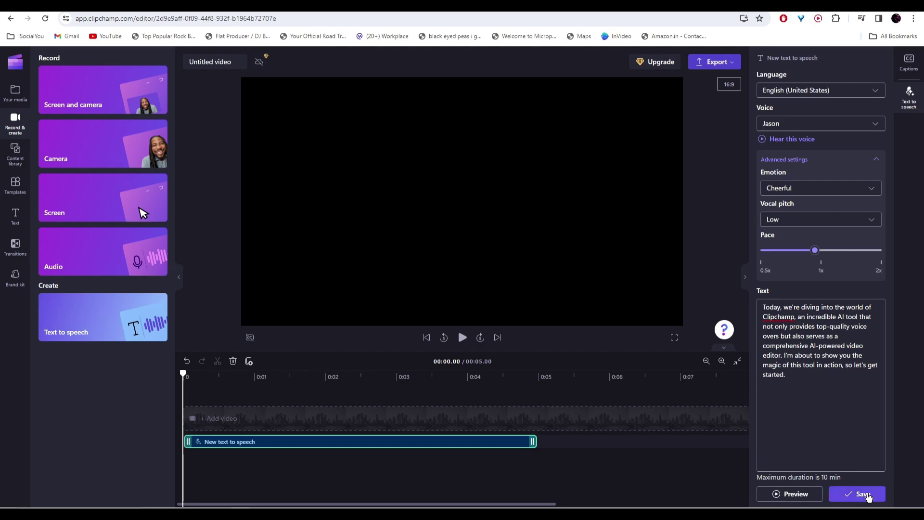
# Try the Angry and then Terrified emotions, stopping the preview afterwards.
pyautogui.click(820, 188)
pyautogui.click(799, 222)
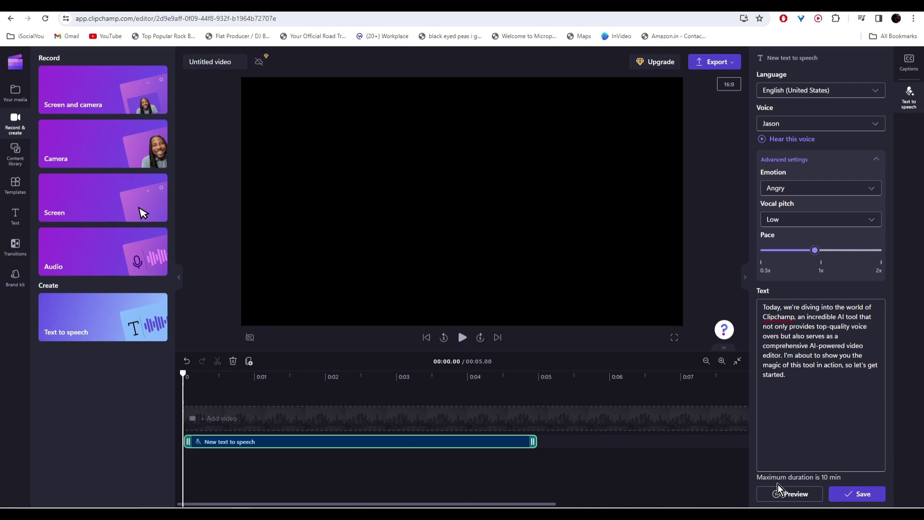
pyautogui.click(813, 187)
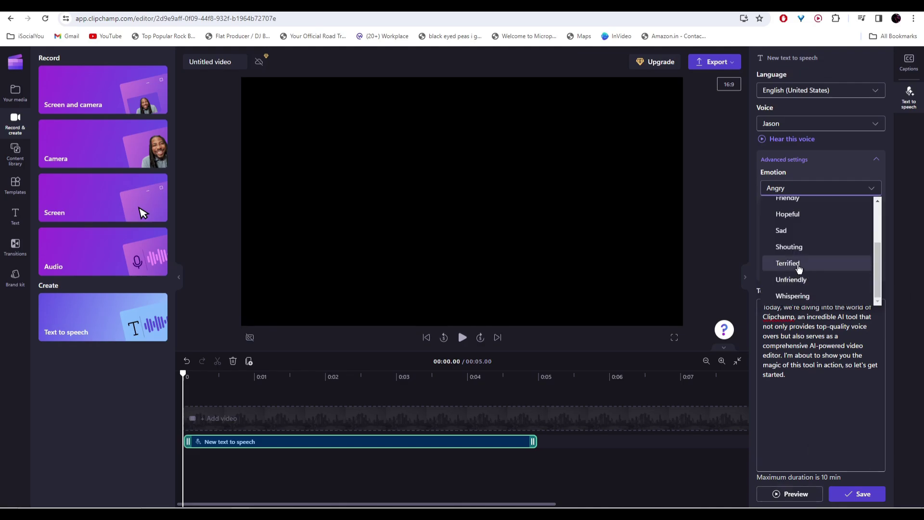
pyautogui.click(796, 263)
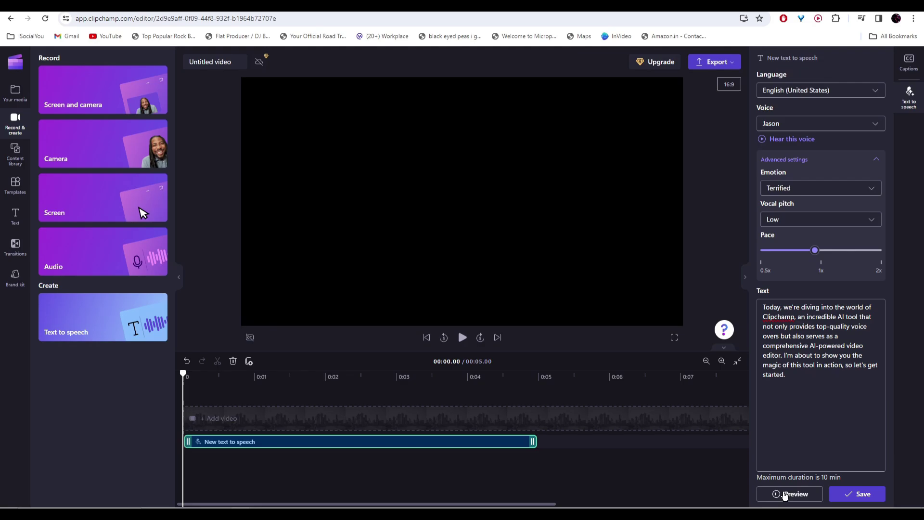
pyautogui.click(784, 495)
pyautogui.click(871, 190)
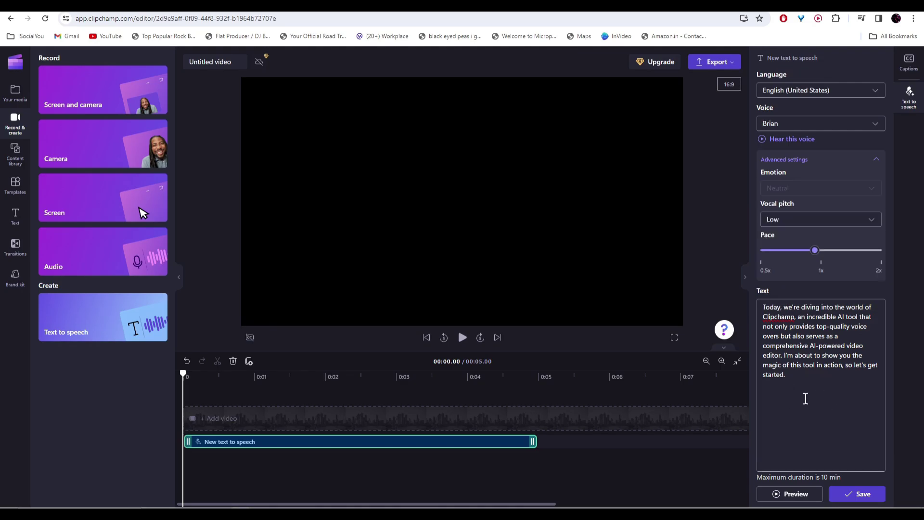
# Save the Brian voiceover to the timeline as a 15.55-second clip and play it.
pyautogui.click(856, 494)
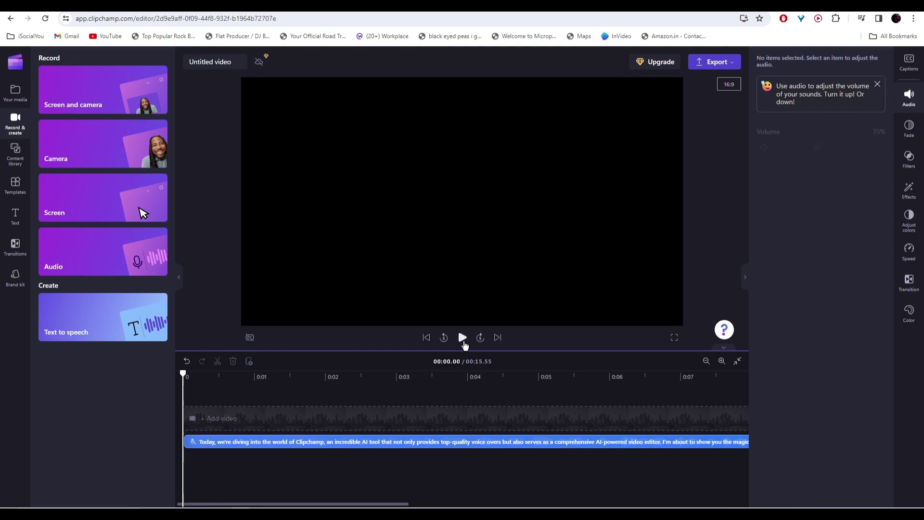
pyautogui.click(462, 336)
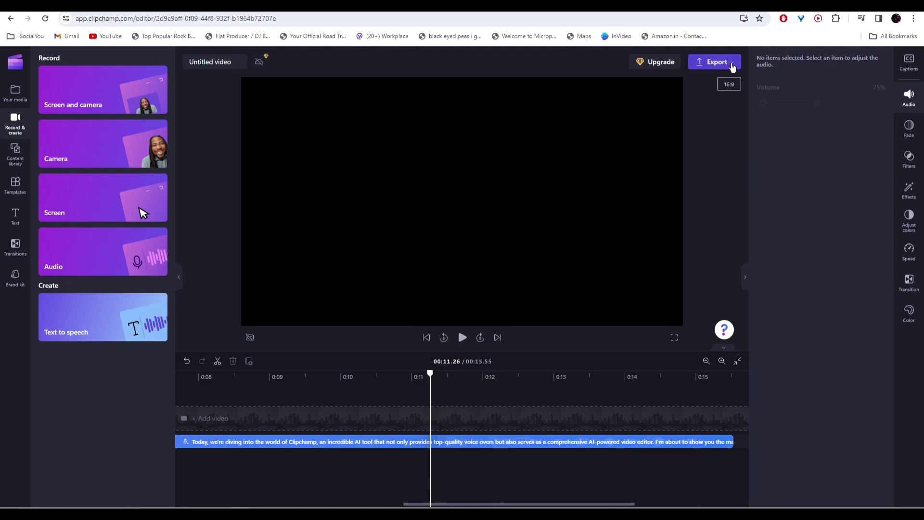
# Export the video as MP4, then search 'mp4 to' and open CloudConvert's MP4 to MP3 converter.
pyautogui.click(734, 66)
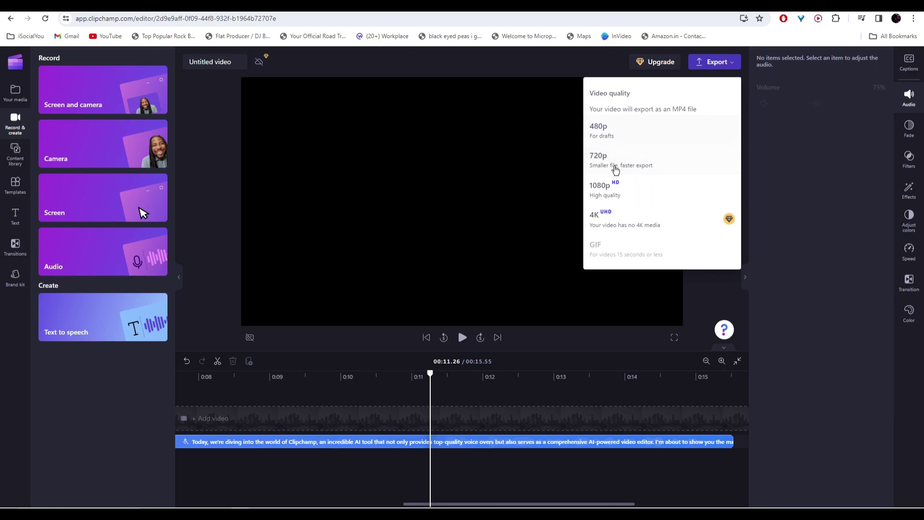
pyautogui.click(634, 141)
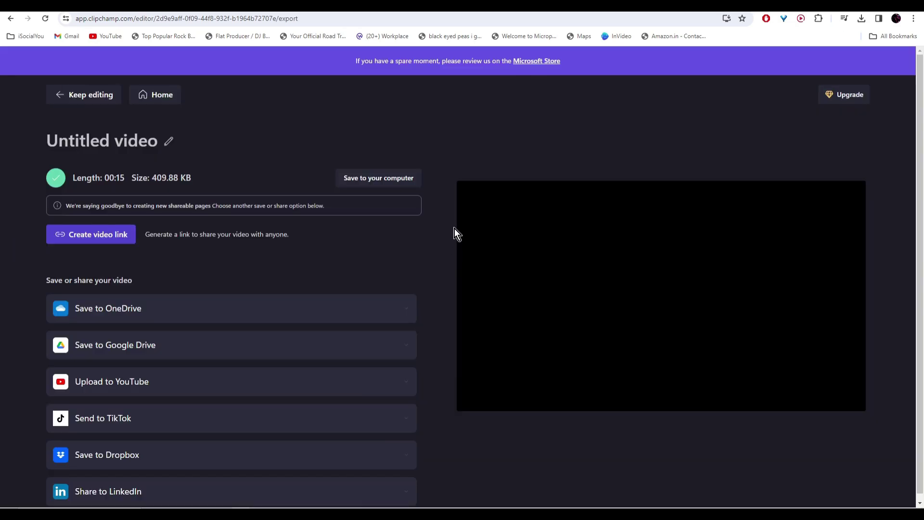
pyautogui.hotkey('ctrl', 't')
pyautogui.click(408, 197)
pyautogui.write('mp4 to')
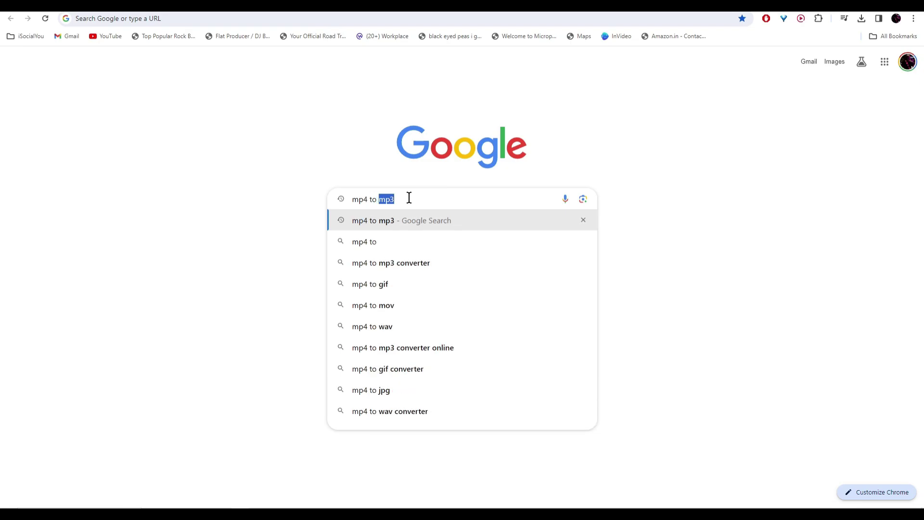
pyautogui.press('Return')
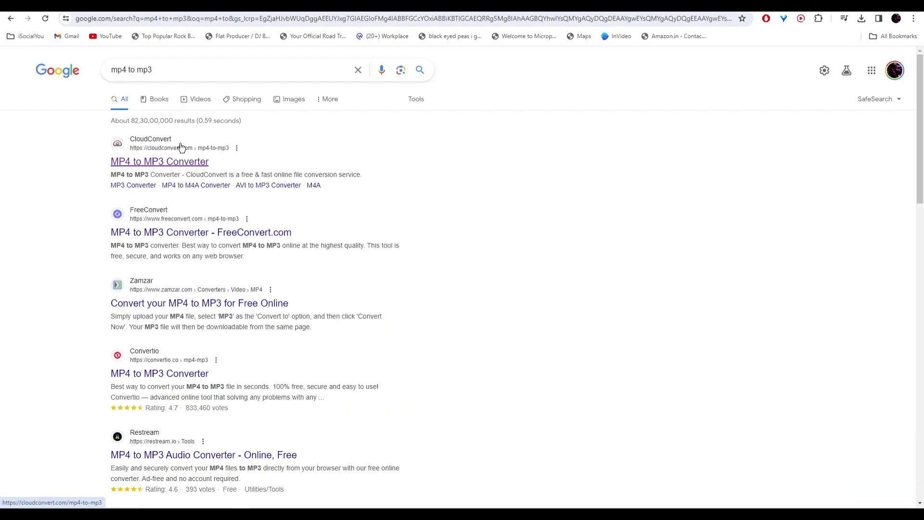
pyautogui.click(159, 163)
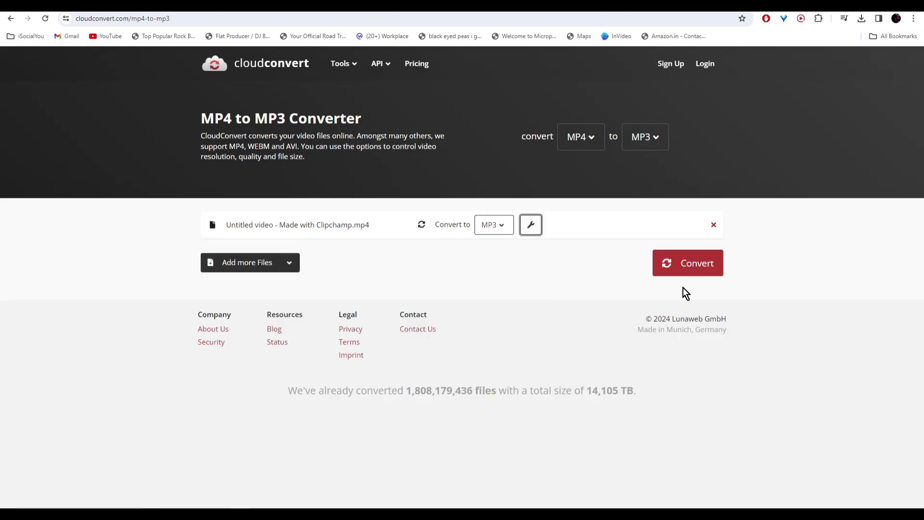
# Convert the Clipchamp MP4 and download 'Untitled video - Made with Clipchamp.mp3' (0:15).
pyautogui.click(683, 264)
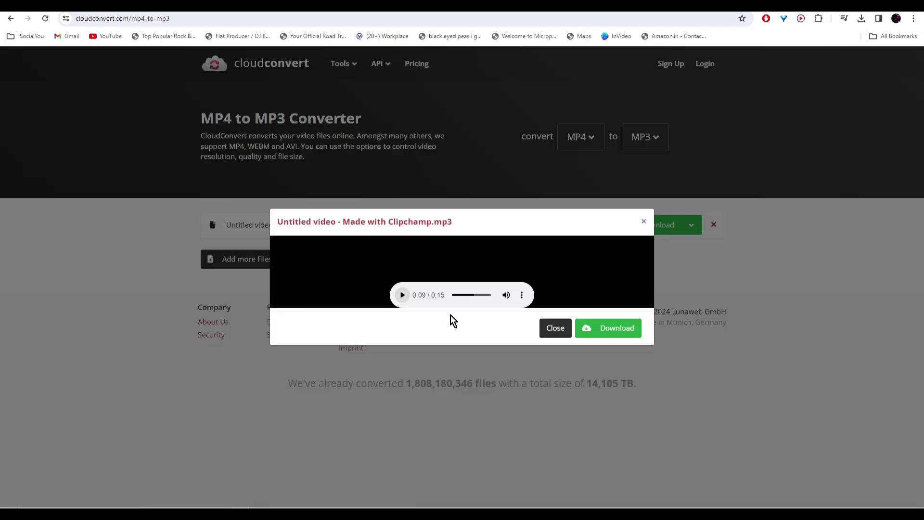
pyautogui.click(604, 329)
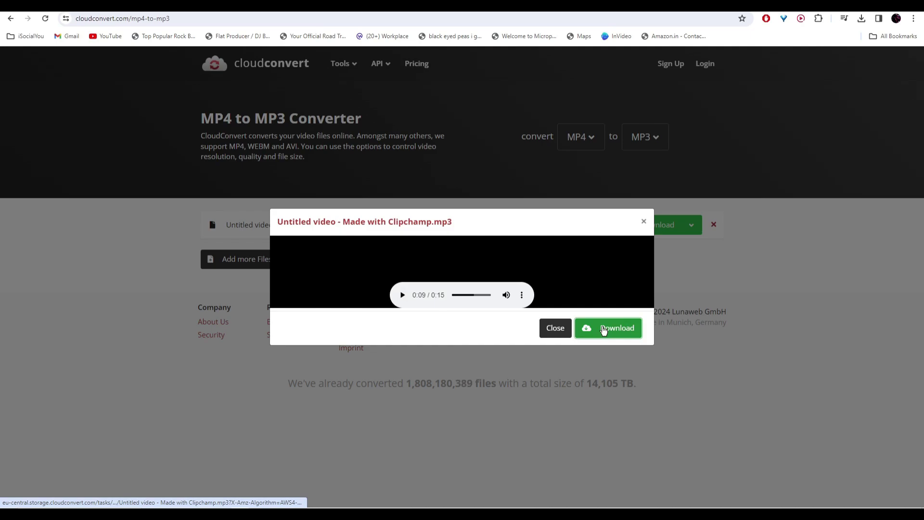